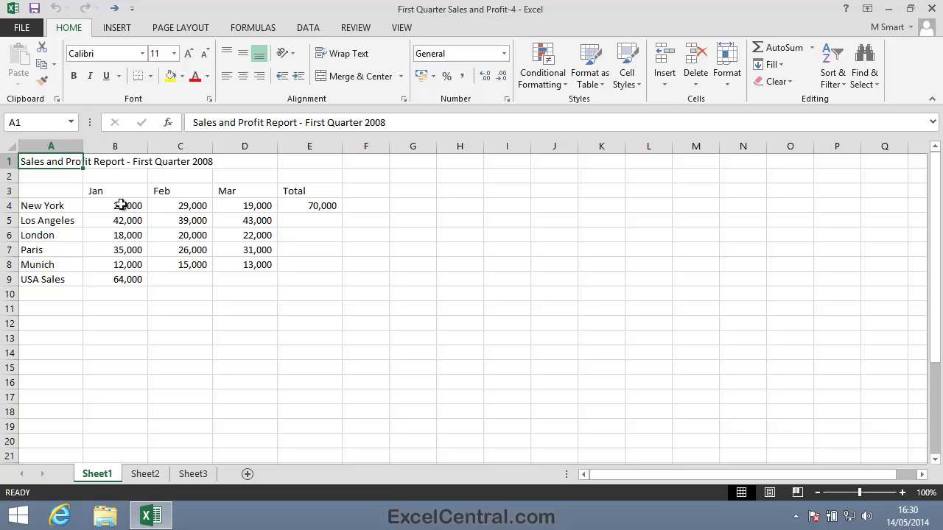
# - Select B4:D8 to show count 15 and sum 386,000 in the status bar
pyautogui.click(121, 205)
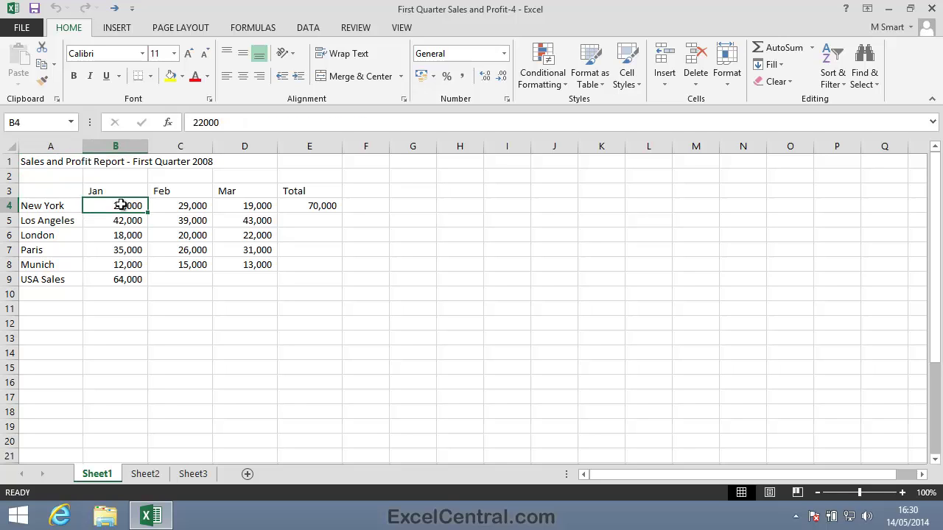
pyautogui.moveTo(121, 204); pyautogui.dragTo(263, 263)
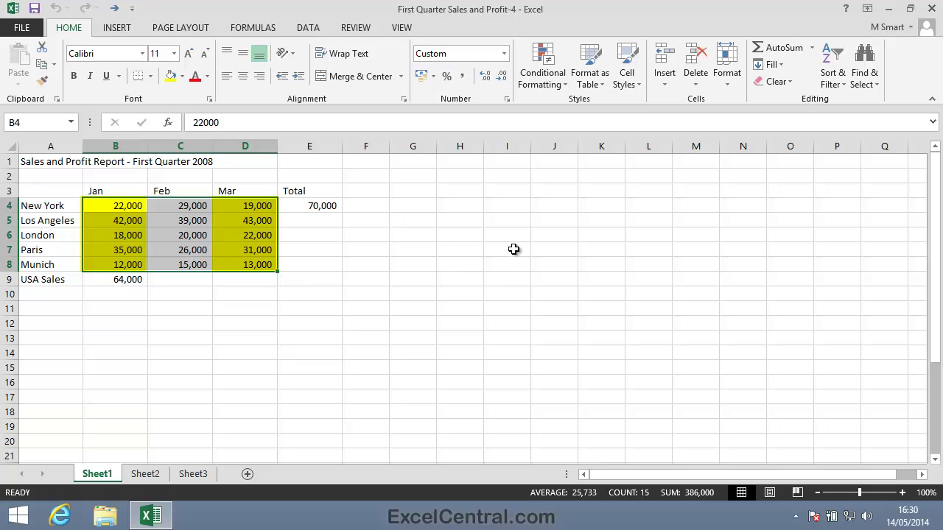
# - Select B4:B8, then Ctrl-add D4:D8, giving count 10 and sum 257,000
pyautogui.moveTo(112, 205); pyautogui.dragTo(129, 265)
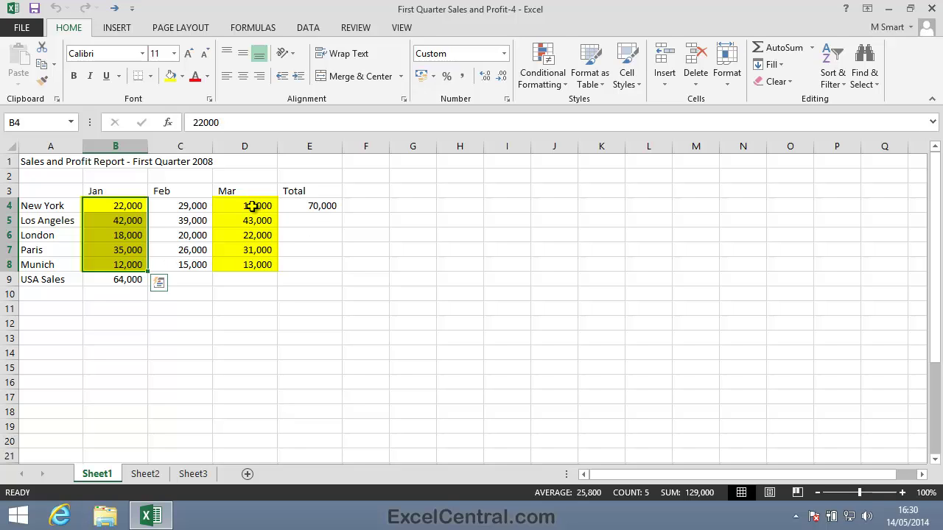
pyautogui.moveTo(252, 206); pyautogui.dragTo(260, 264)
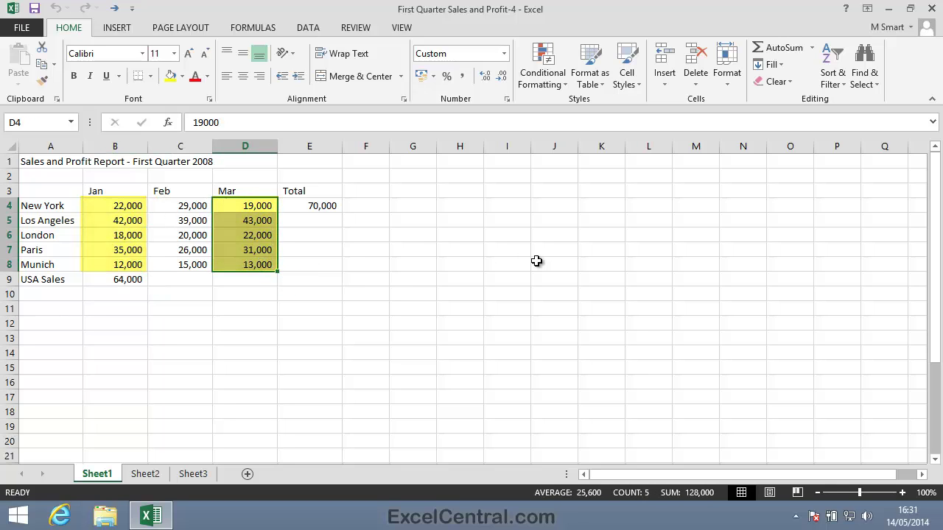
pyautogui.click(378, 284)
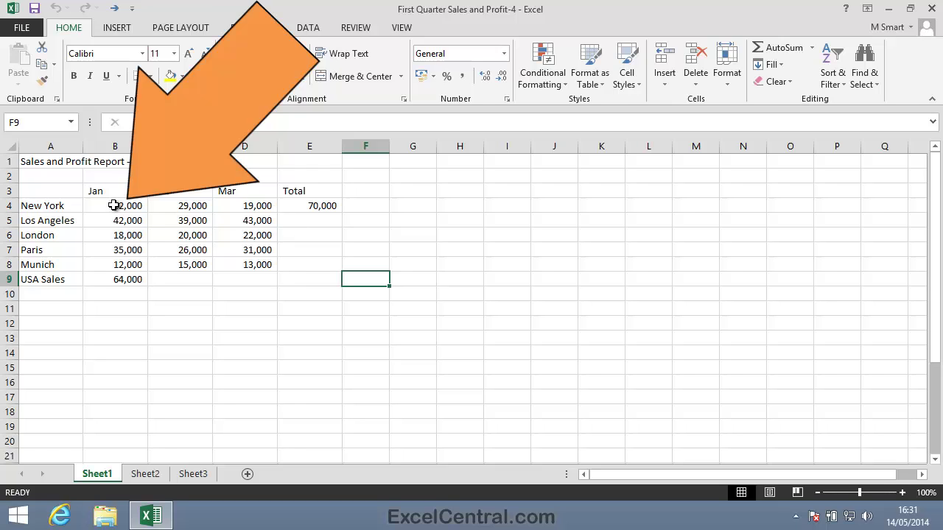
pyautogui.moveTo(115, 206); pyautogui.dragTo(110, 260)
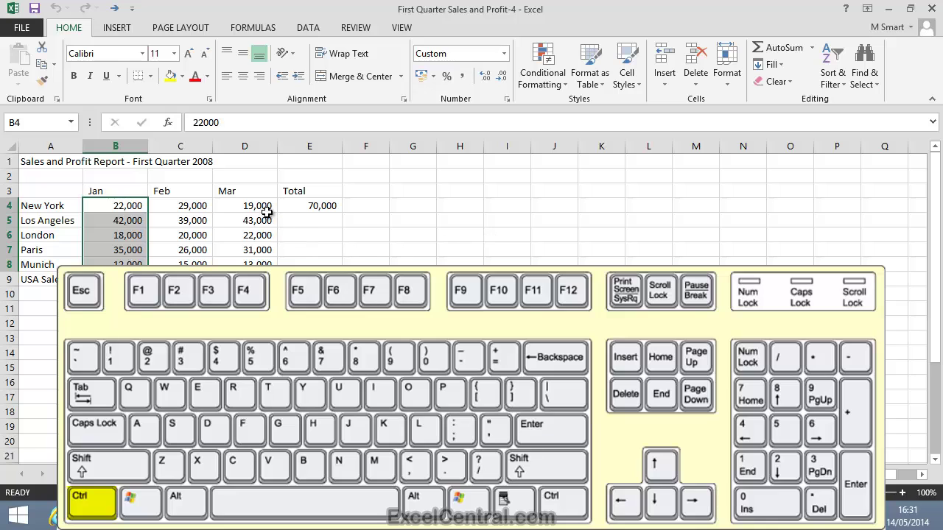
pyautogui.moveTo(244, 206); pyautogui.dragTo(244, 267)
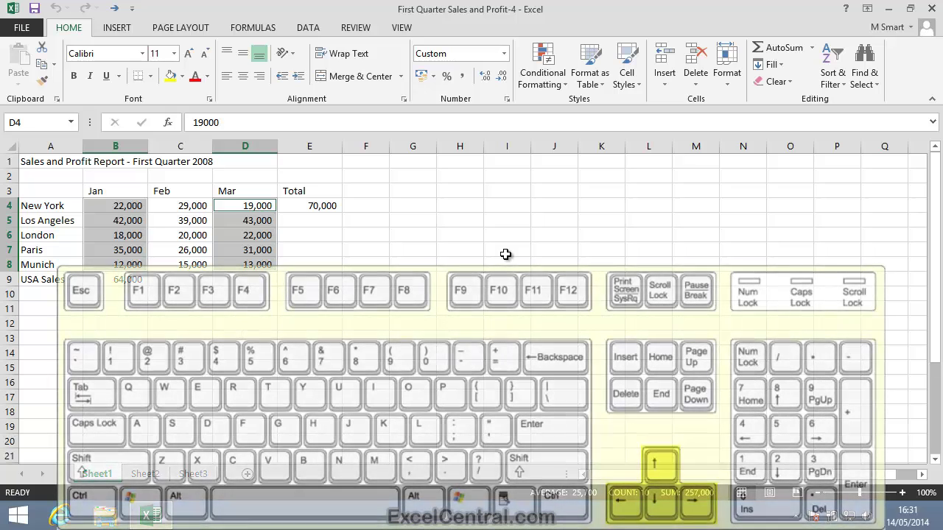
# - Return to B4 and Shift-extend the selection to B4:D8 with the keyboard
pyautogui.press('Left')
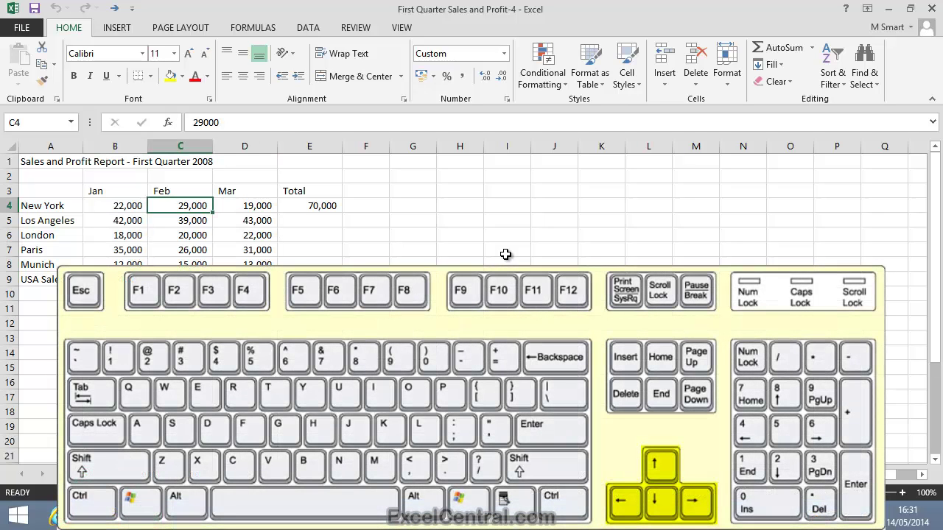
pyautogui.press('Left')
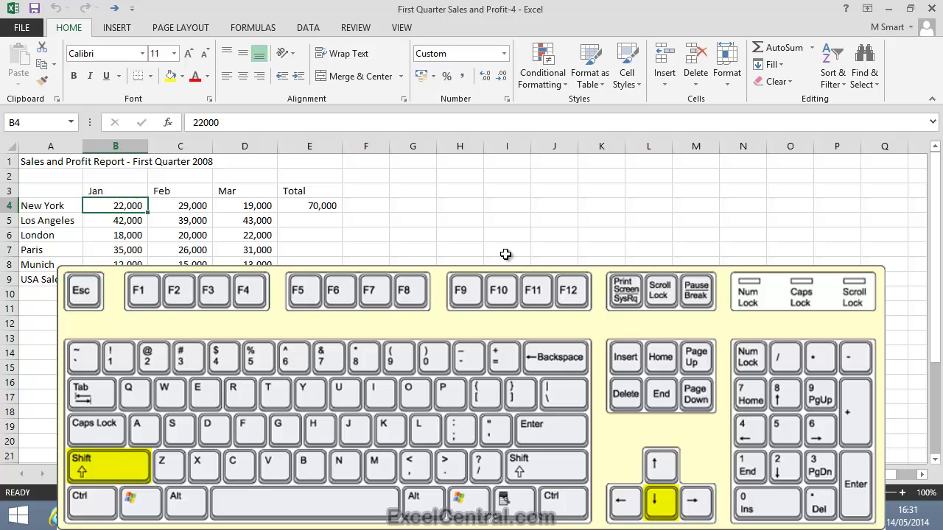
pyautogui.hotkey('shift', 'Down')
pyautogui.hotkey('shift', 'Down')
pyautogui.hotkey('shift', 'Down')
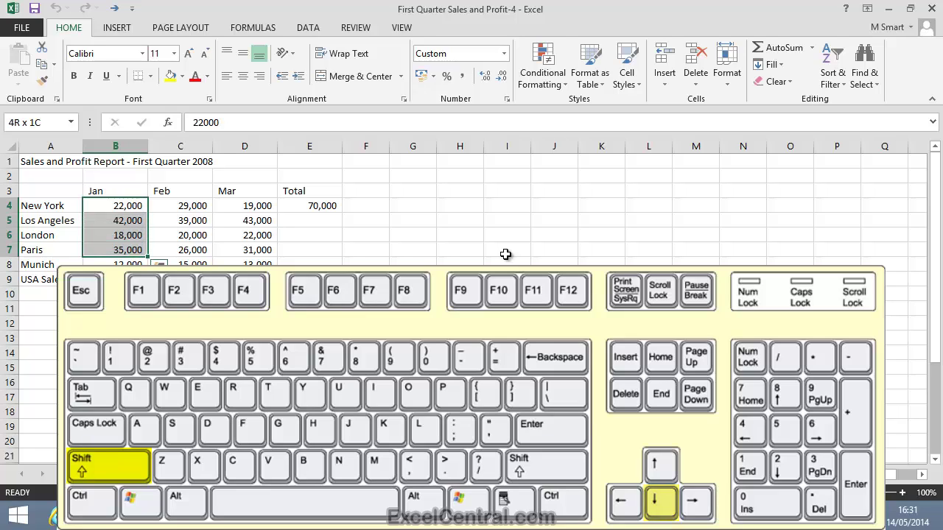
pyautogui.hotkey('shift', 'Down')
pyautogui.hotkey('shift', 'Right')
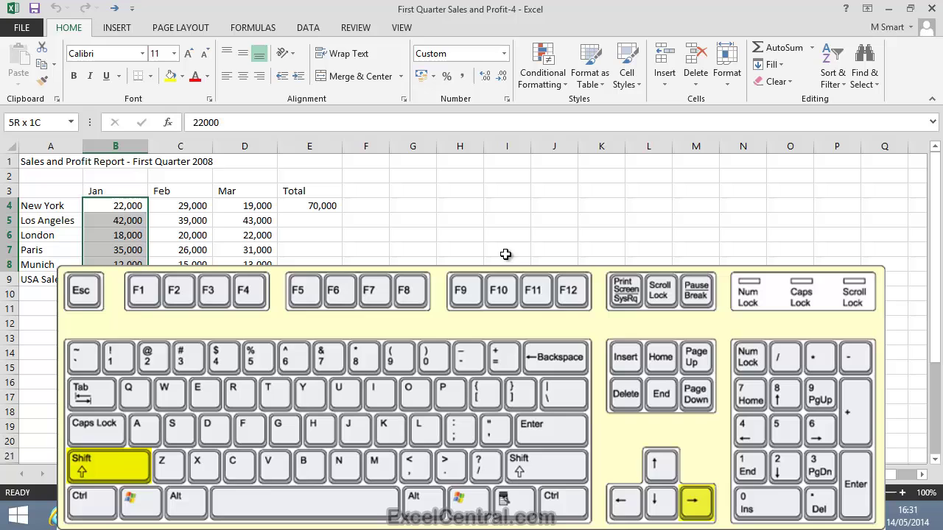
pyautogui.hotkey('shift', 'Right')
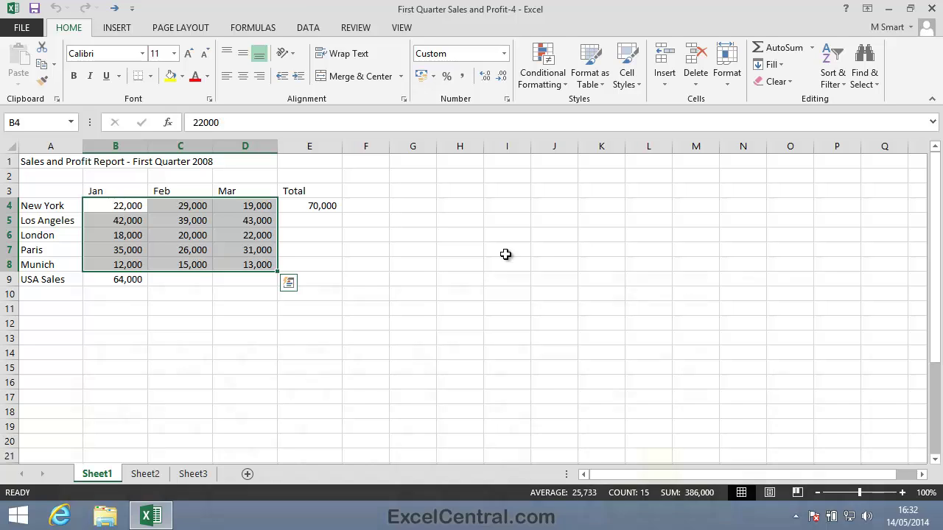
# - Select B4:B8 in F8 extend mode, then switch to Add to Selection mode
pyautogui.press('Right')
pyautogui.press('Left')
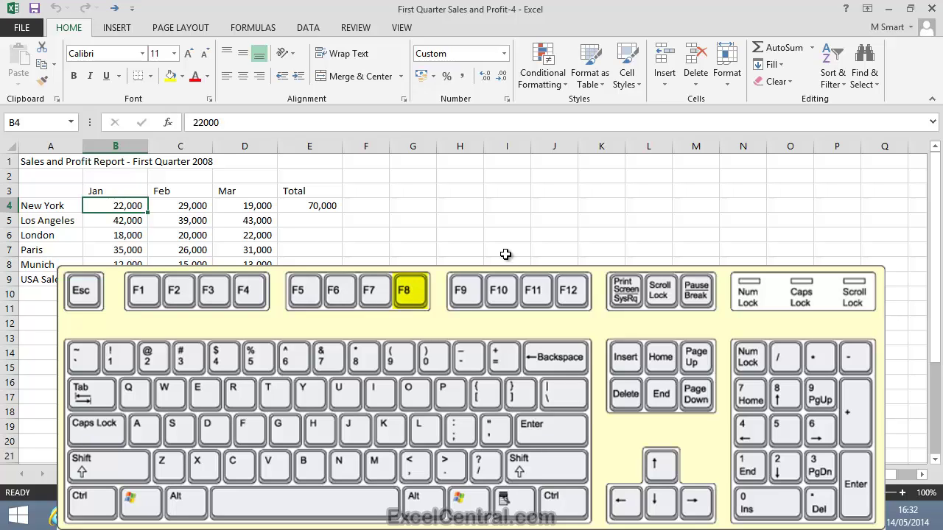
pyautogui.press('F8')
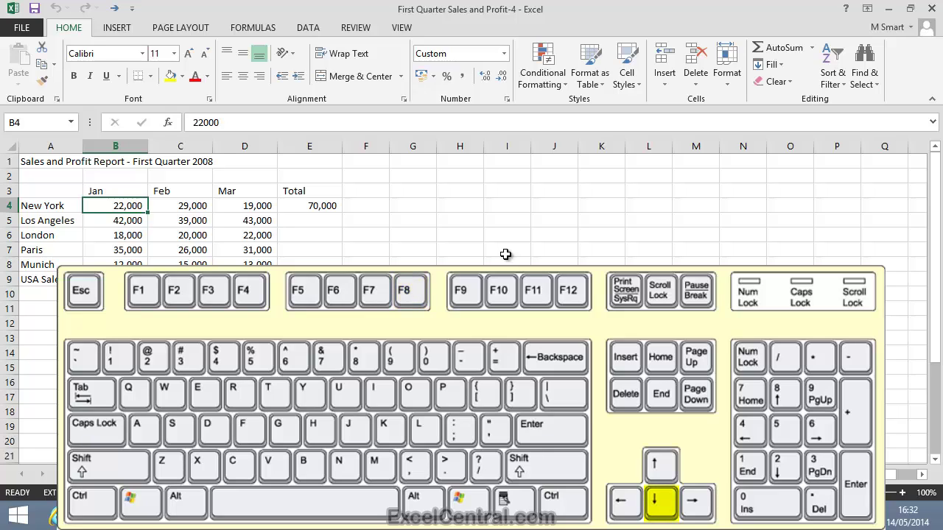
pyautogui.press('Down')
pyautogui.press('Down')
pyautogui.press('Down')
pyautogui.press('Down')
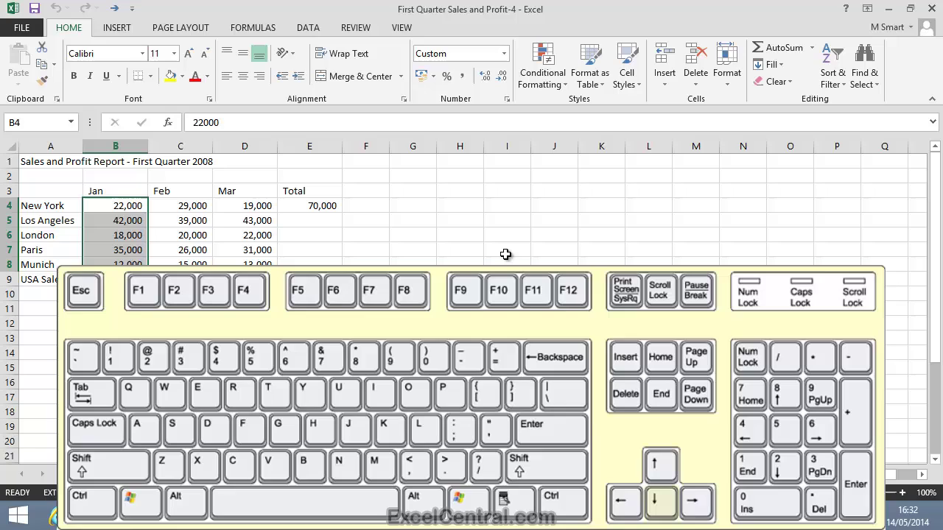
pyautogui.hotkey('shift', 'F8')
# - Add D4:D8 as a second range, giving count 10 and sum 257,000
pyautogui.press('Right')
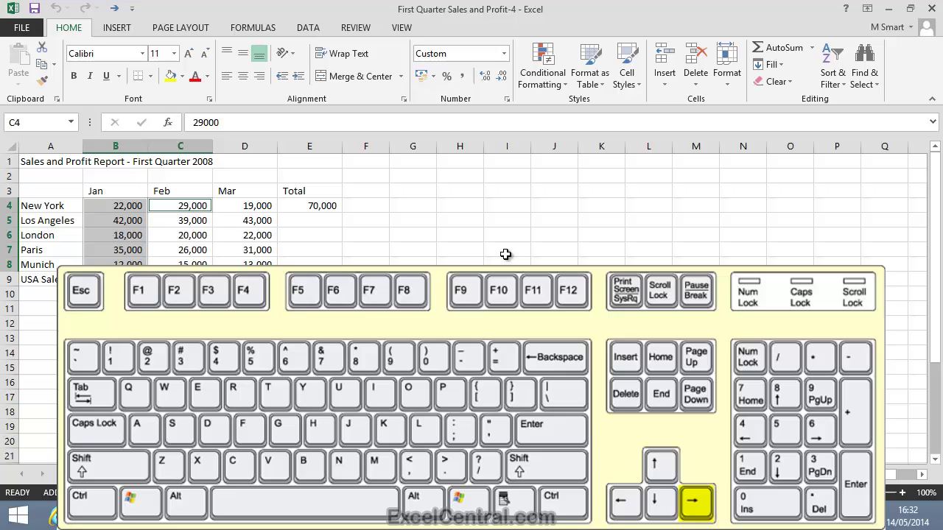
pyautogui.press('Right')
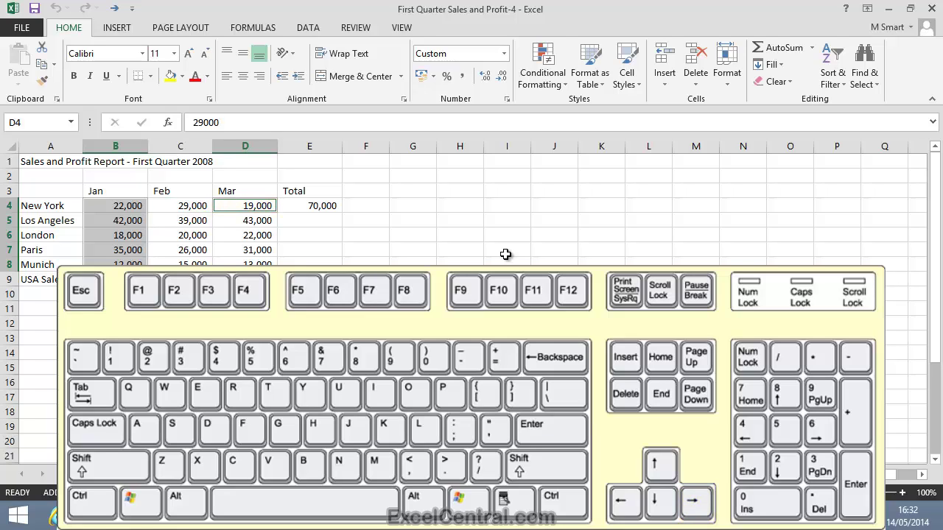
pyautogui.press('F8')
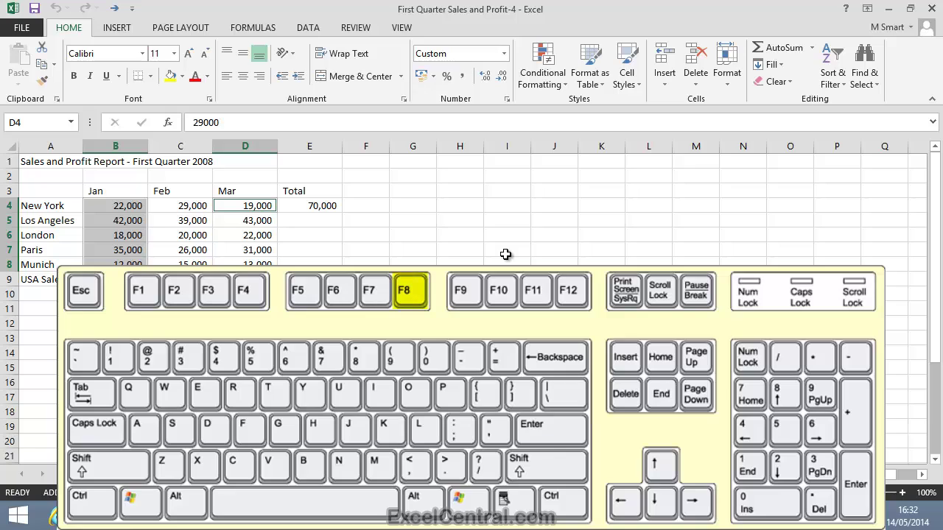
pyautogui.press('F8')
pyautogui.press('Down')
pyautogui.press('Down')
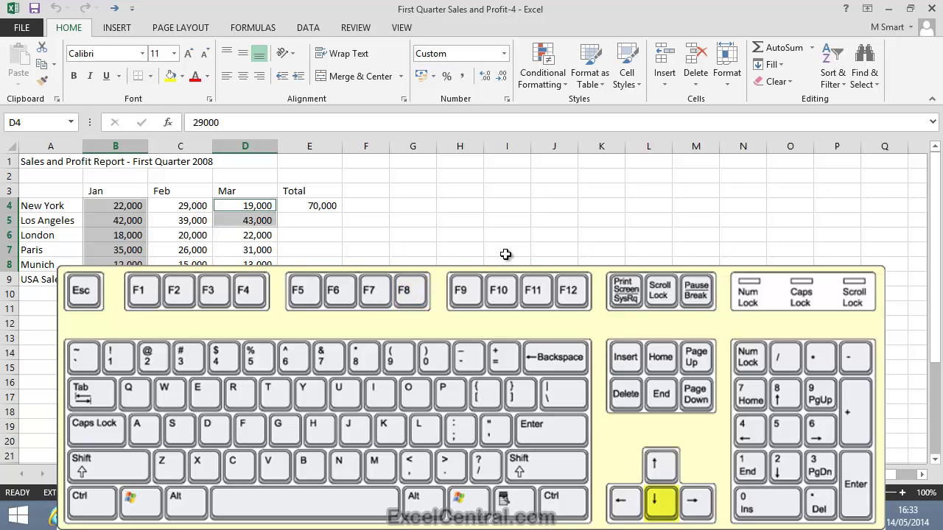
pyautogui.press('Down')
pyautogui.press('Down')
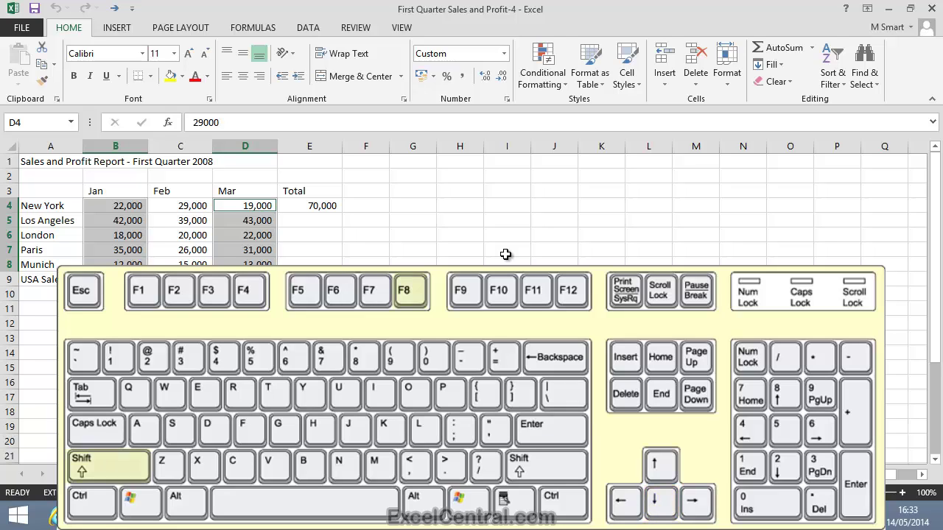
pyautogui.hotkey('shift', 'F8')
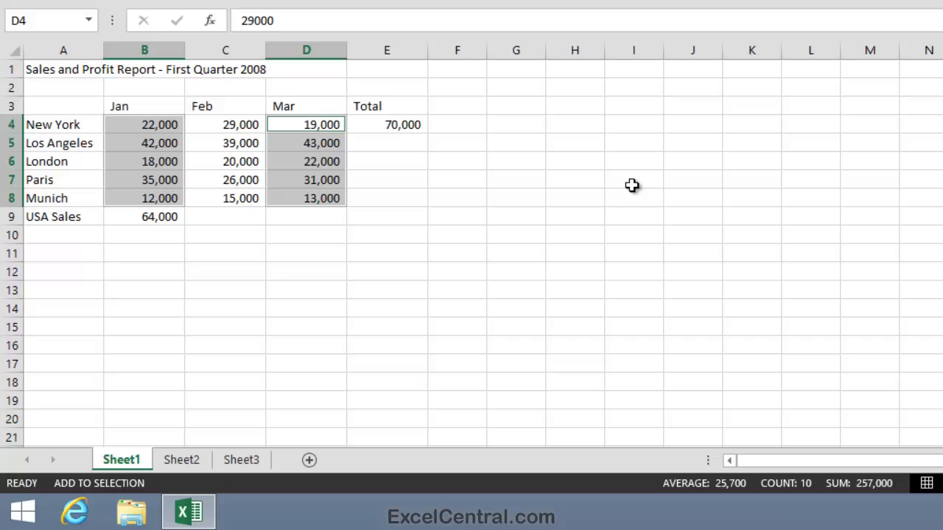
# - Enable Minimum and Maximum on the status bar, showing MIN 12,000 and MAX 43,000
pyautogui.rightClick(630, 489)
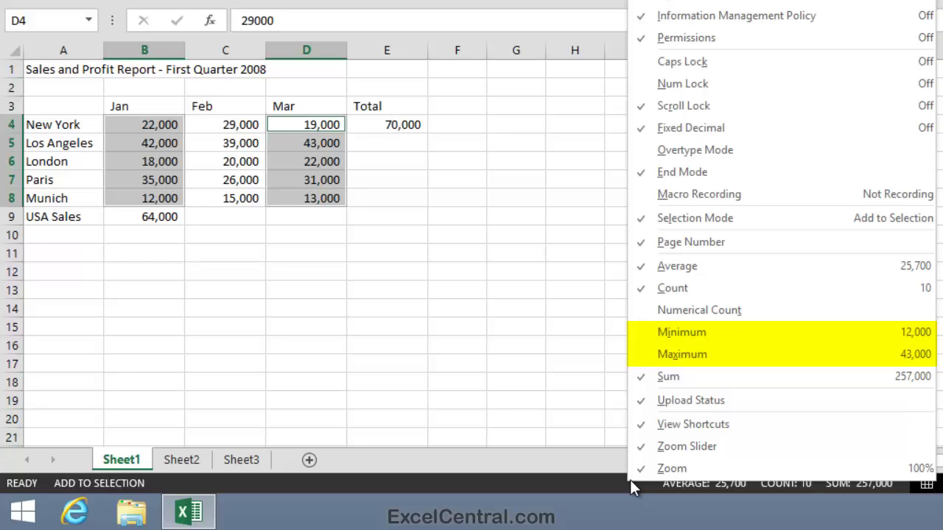
pyautogui.click(699, 337)
pyautogui.click(691, 357)
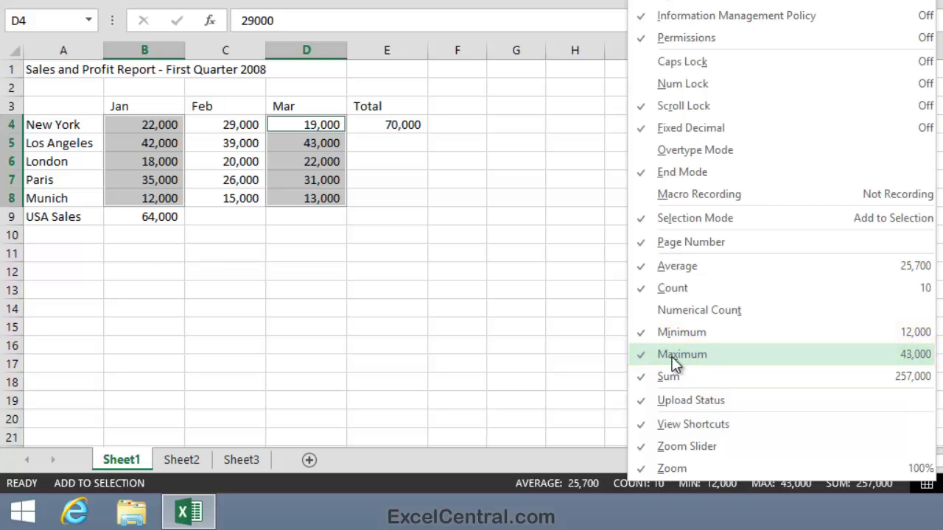
pyautogui.click(496, 309)
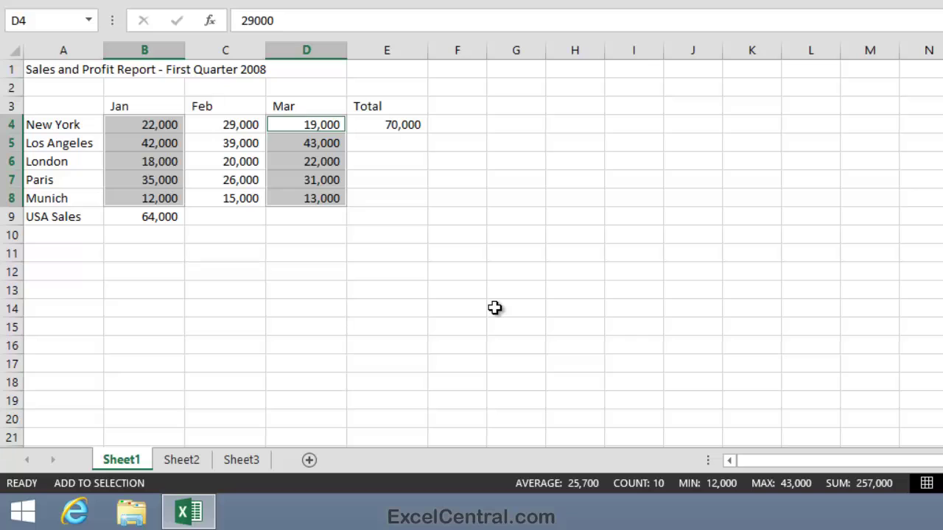